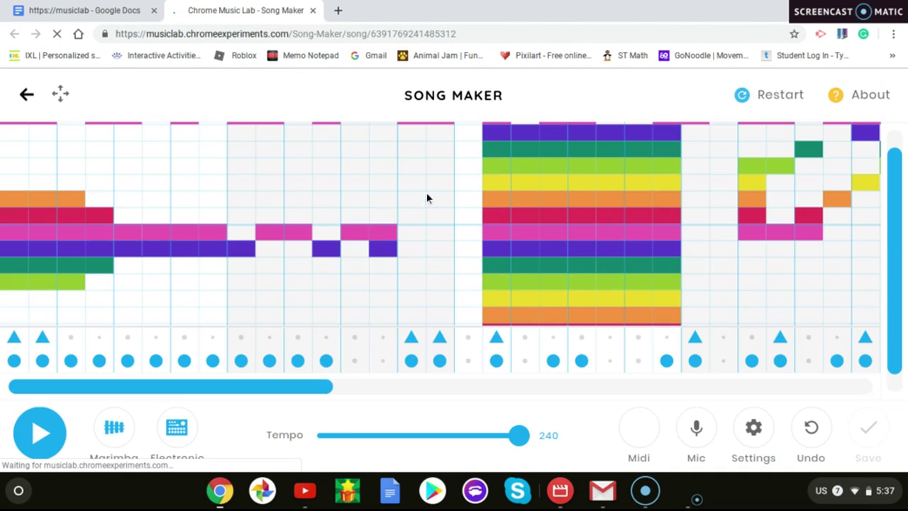
Turn up the speaker volume once the saved song has loaded at tempo 240.
key(XF86AudioRaiseVolume)
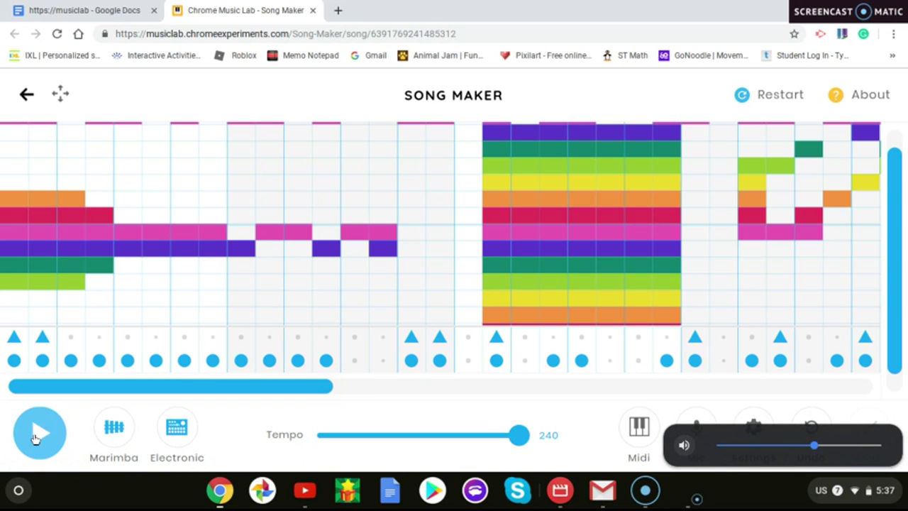
click(36, 434)
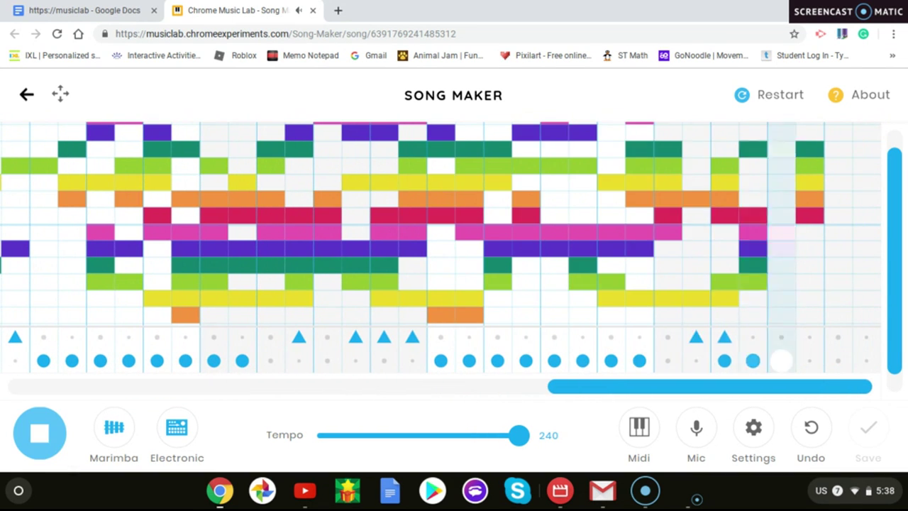
click(44, 443)
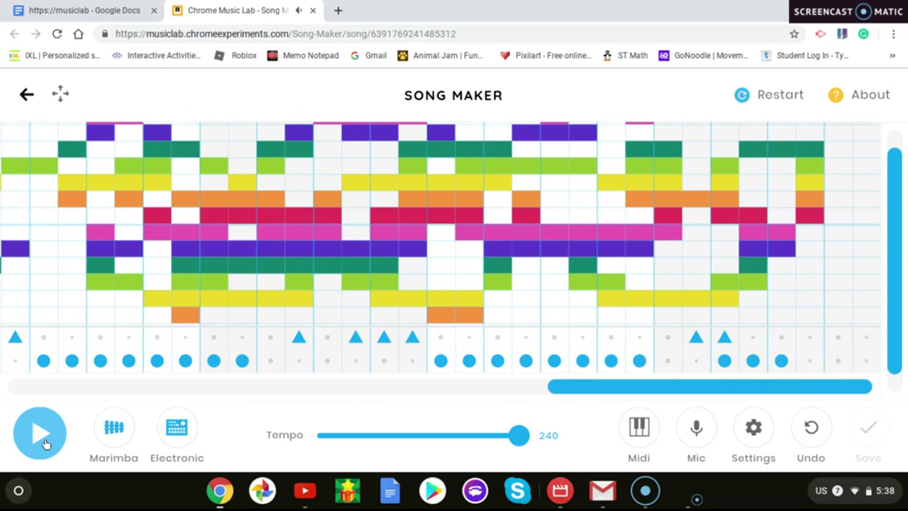
Close Song Maker, retitle the first Docs link 'MUSIC LAB SONG 1', and open the second song link.
click(317, 10)
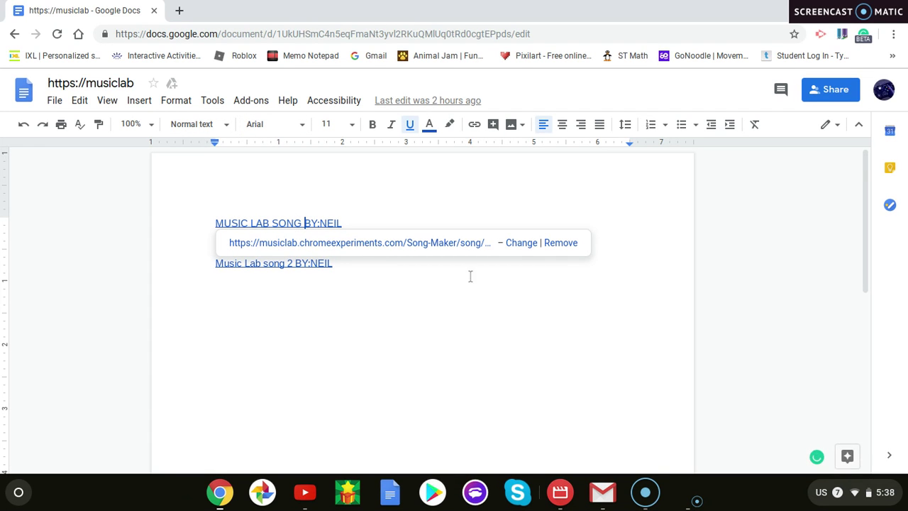
click(521, 243)
click(348, 261)
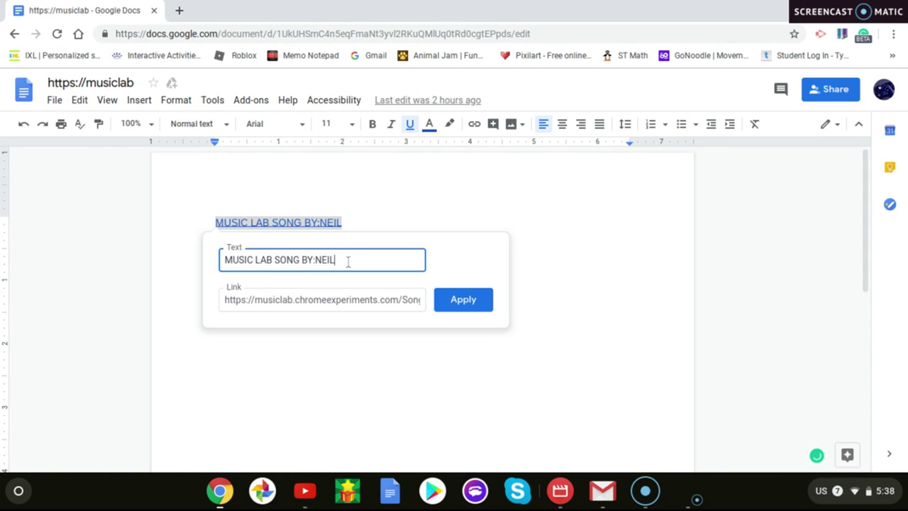
click(302, 260)
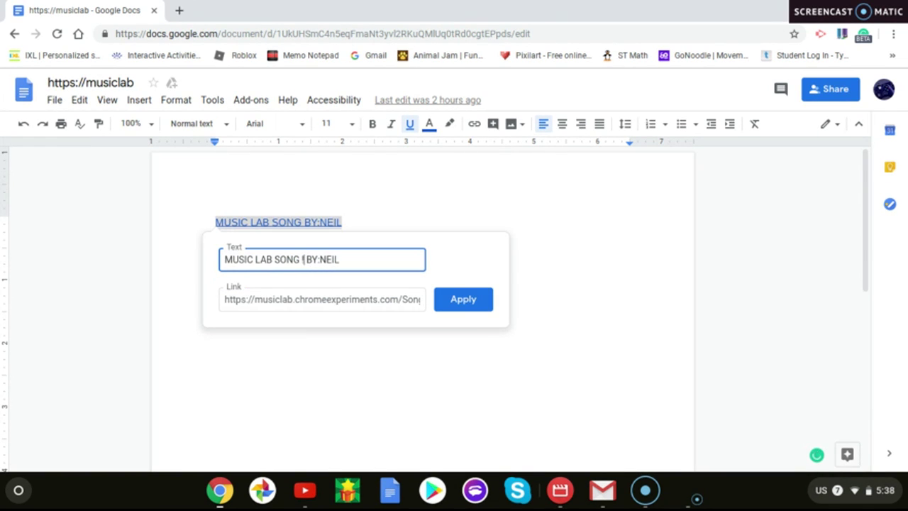
text(q)
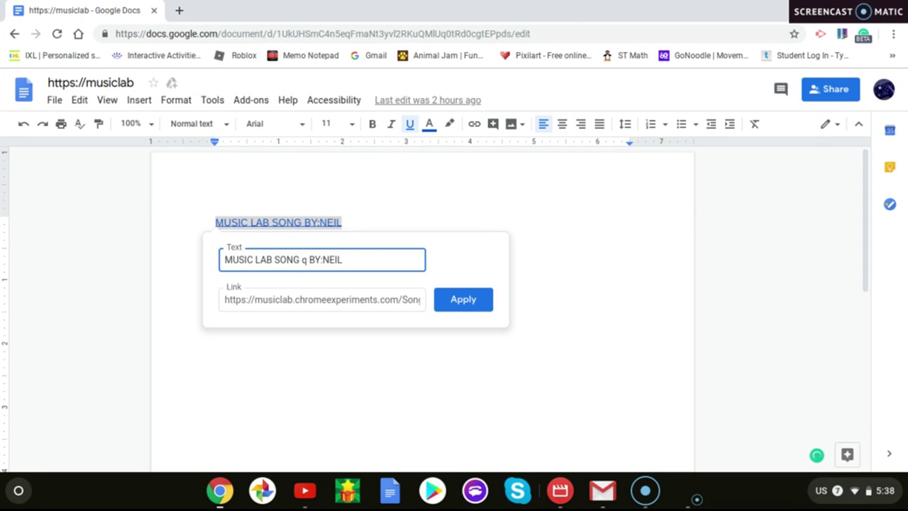
click(443, 303)
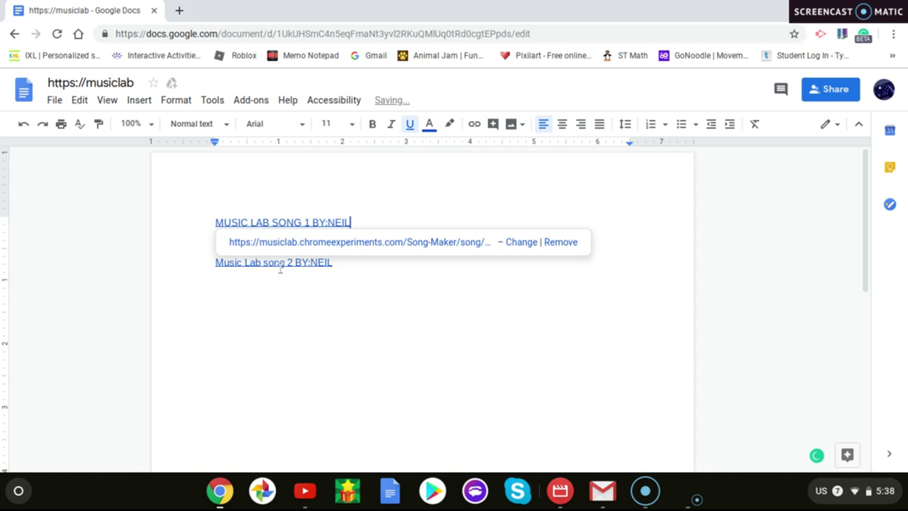
click(280, 264)
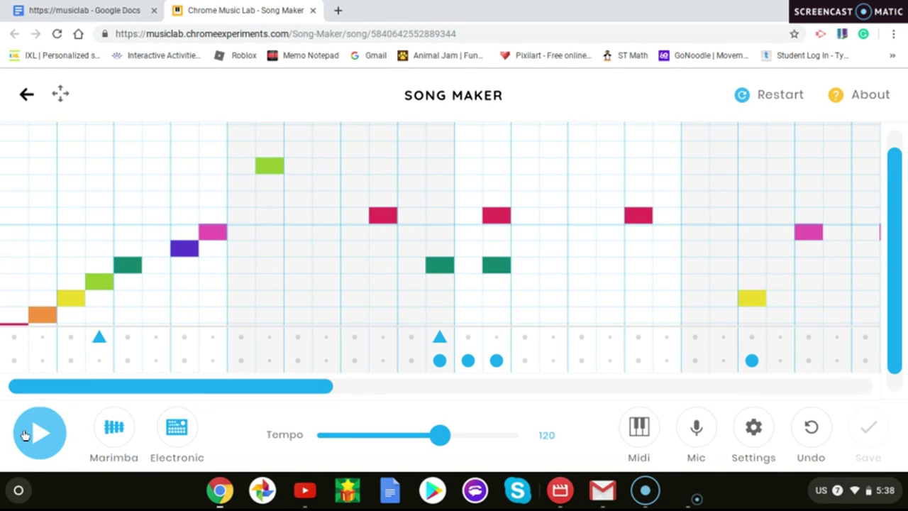
Play the second song at tempo 120, raising the volume twice, then stop it.
click(25, 434)
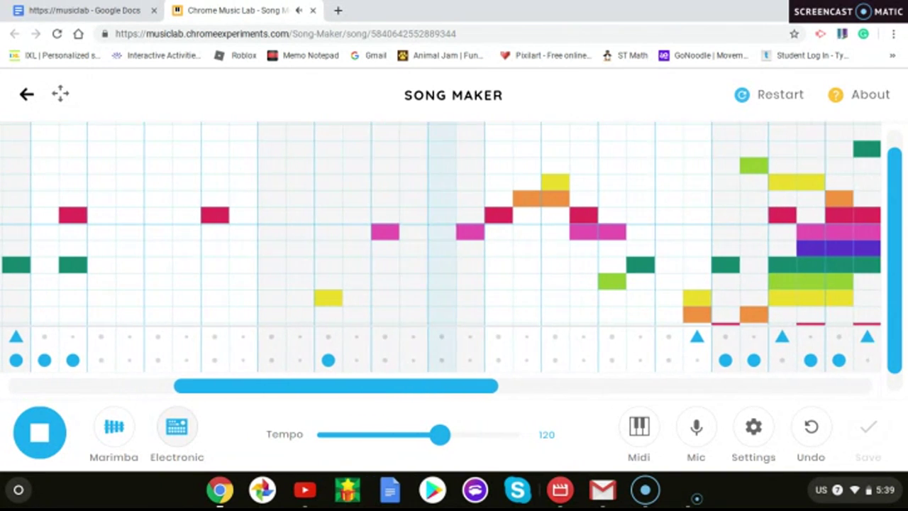
key(XF86AudioRaiseVolume)
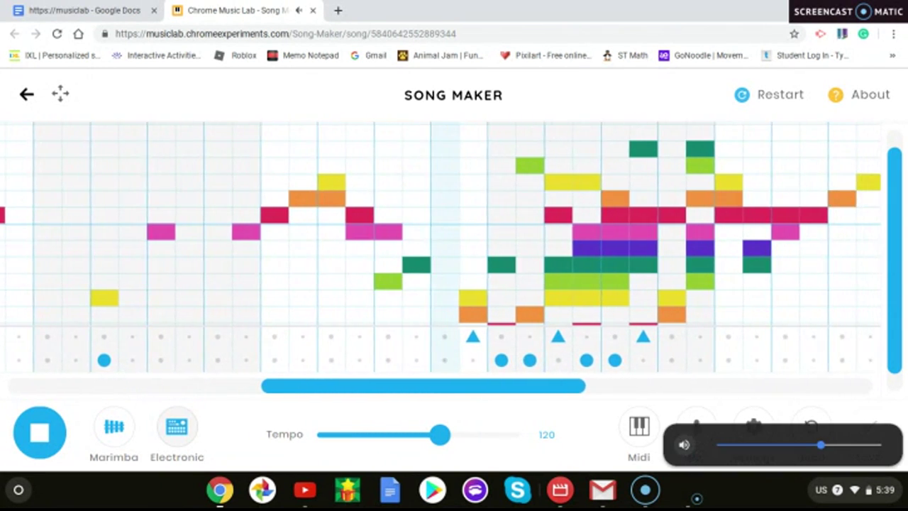
key(XF86AudioRaiseVolume)
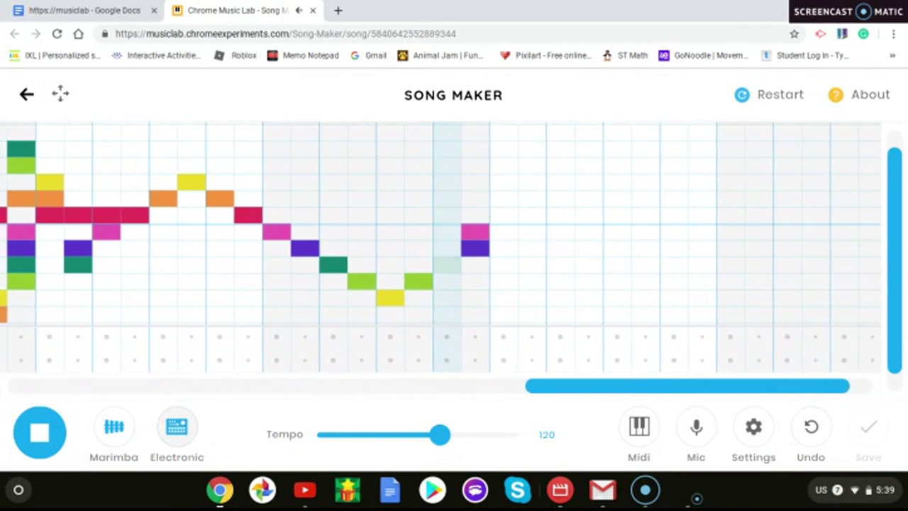
click(53, 438)
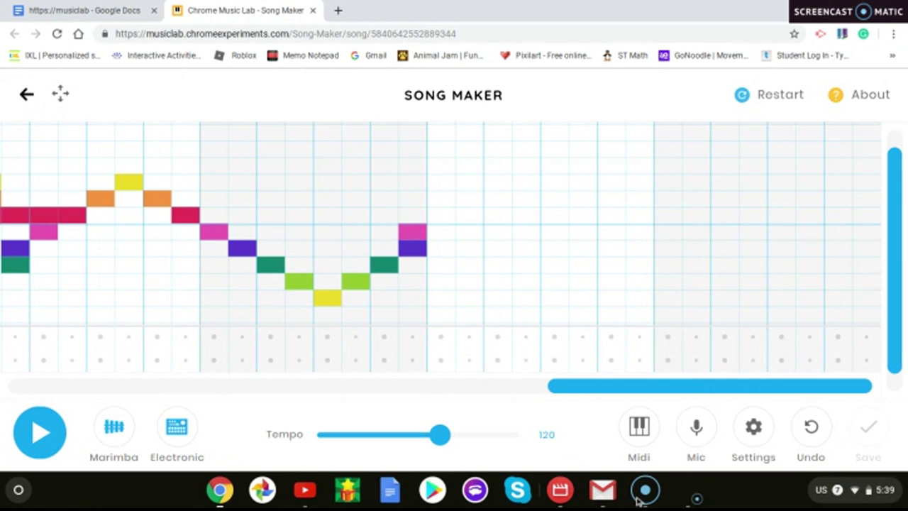
click(325, 29)
Load Song Maker from the 'mu' address suggestion, then go back to the Music Lab home page.
text(mu)
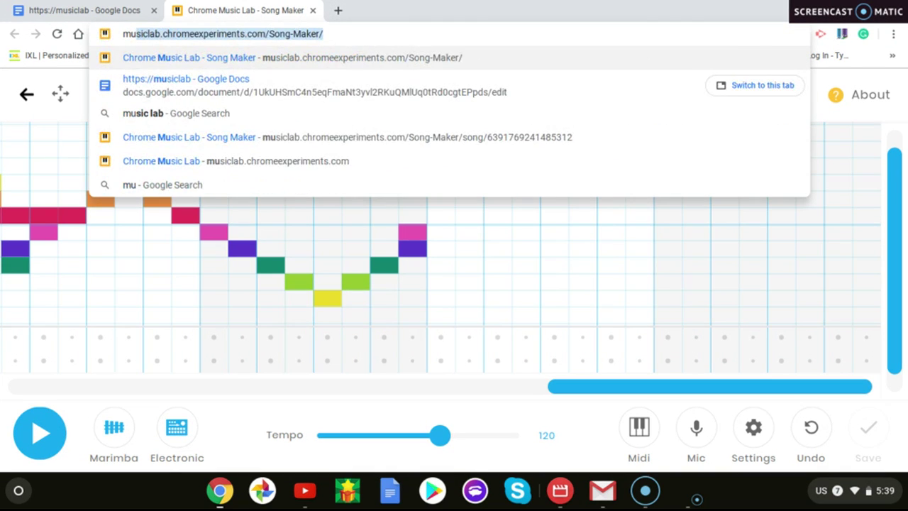
key(Return)
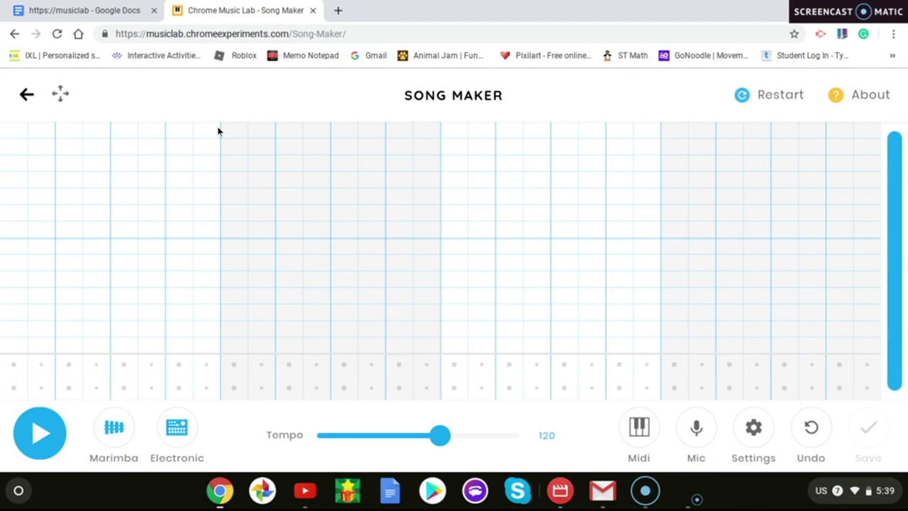
click(26, 96)
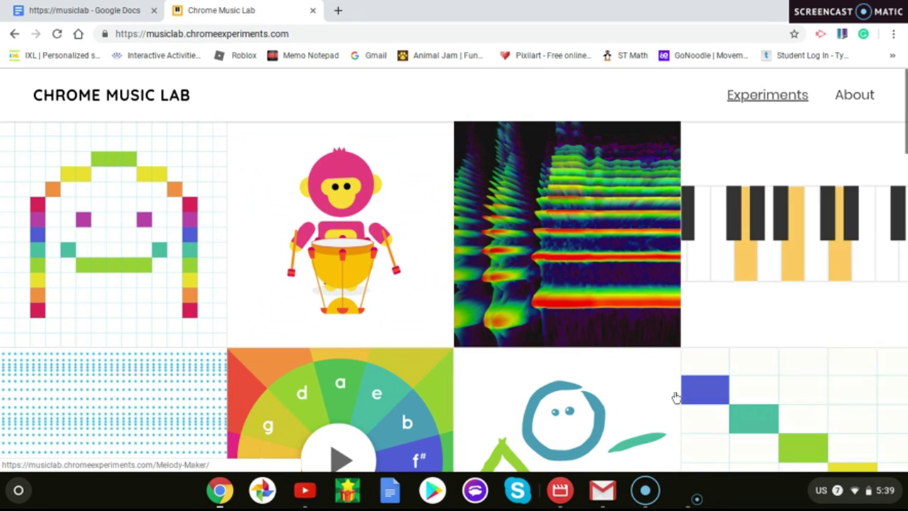
Scroll the Music Lab home page and open the Song Maker tile for a new song.
scroll(670, 400, down, 2)
scroll(663, 406, down, 5)
scroll(664, 407, up, 7)
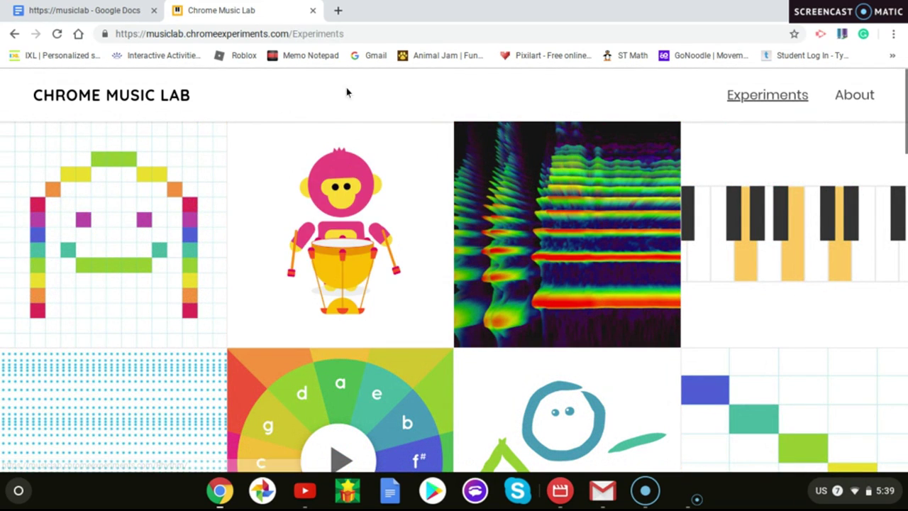
click(180, 179)
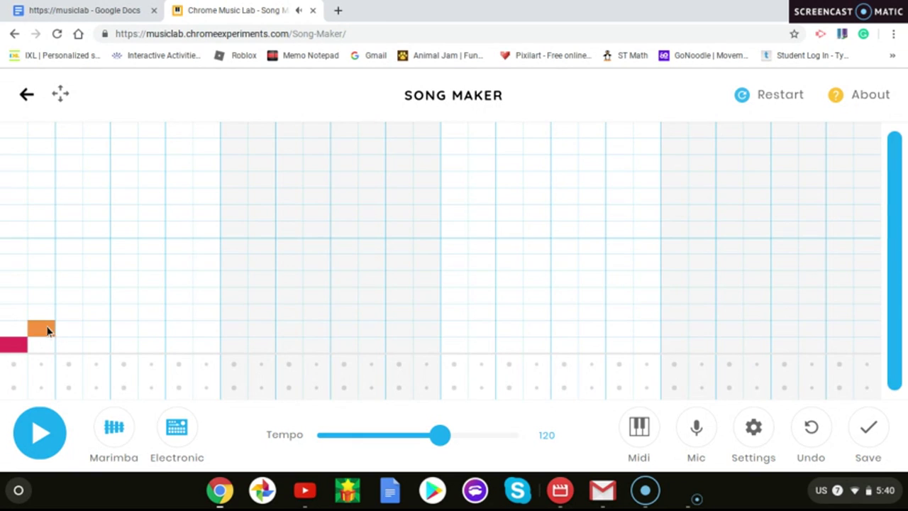
Add another orange note to the melody and play it back.
click(92, 326)
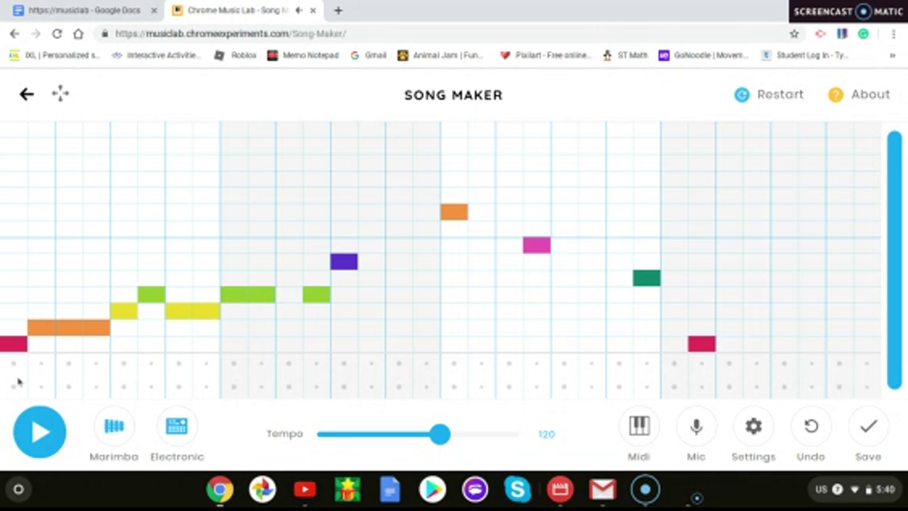
click(27, 419)
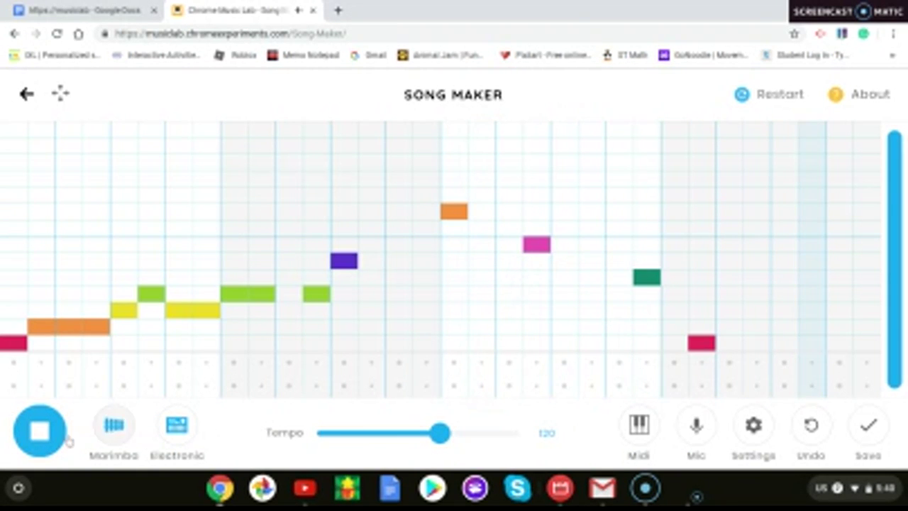
Add two stacked percussion hits, raise the tempo to 240, and stop playback.
click(454, 361)
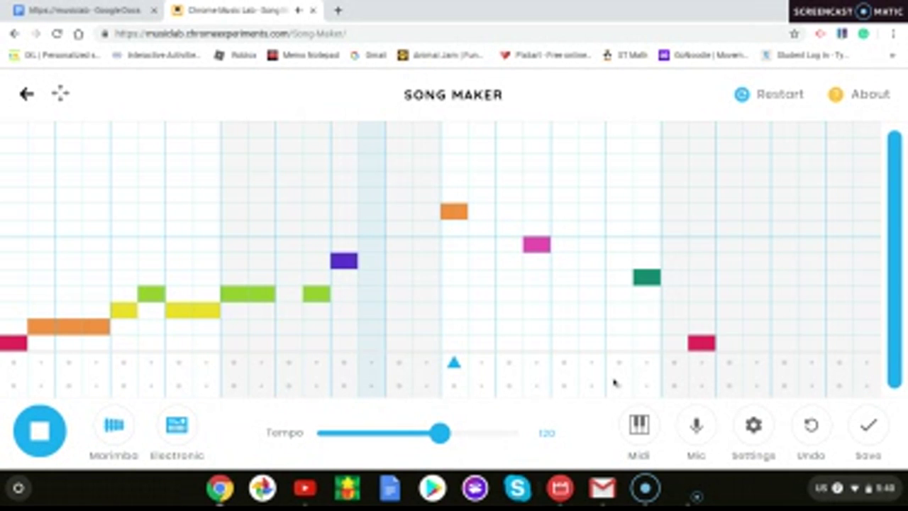
click(454, 385)
drag(455, 445, 521, 434)
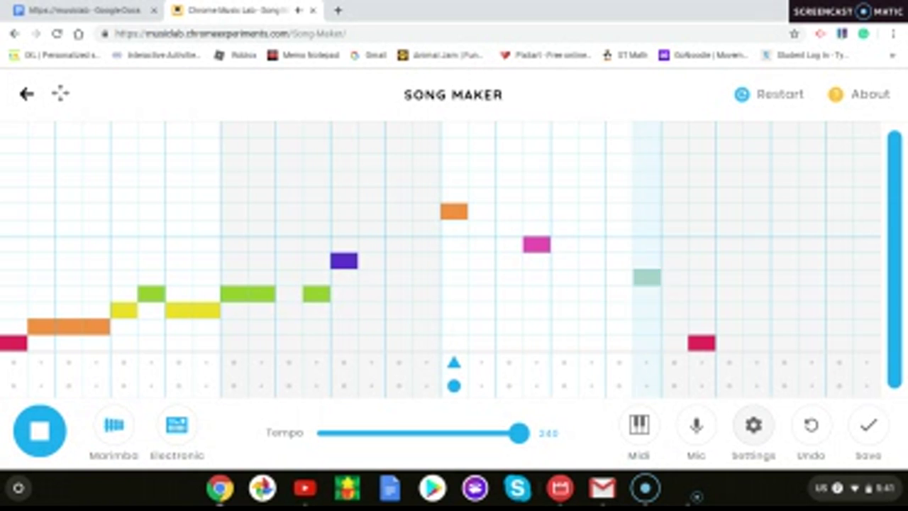
click(65, 428)
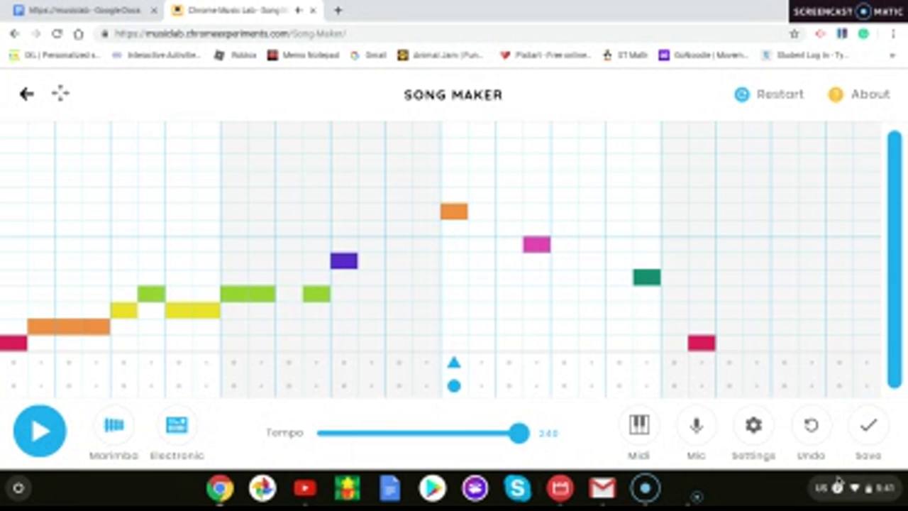
Save the new song and copy its shareable link.
click(868, 425)
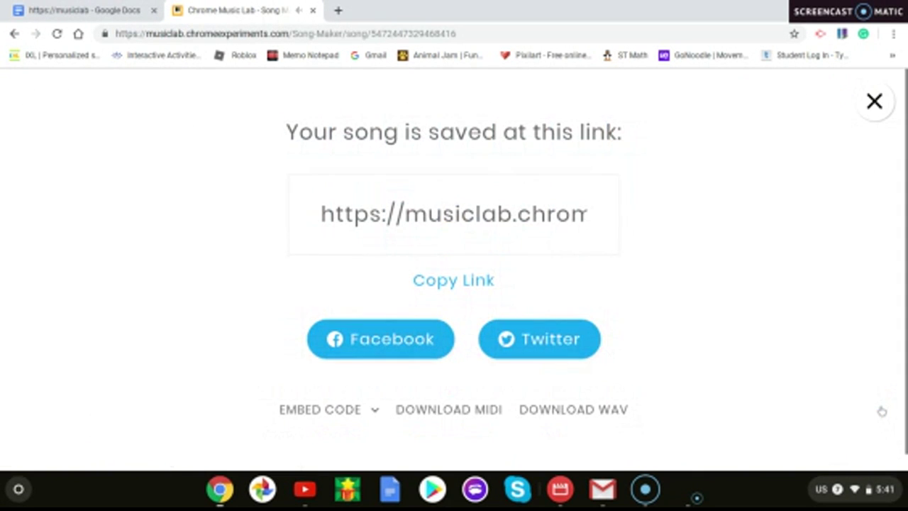
click(447, 281)
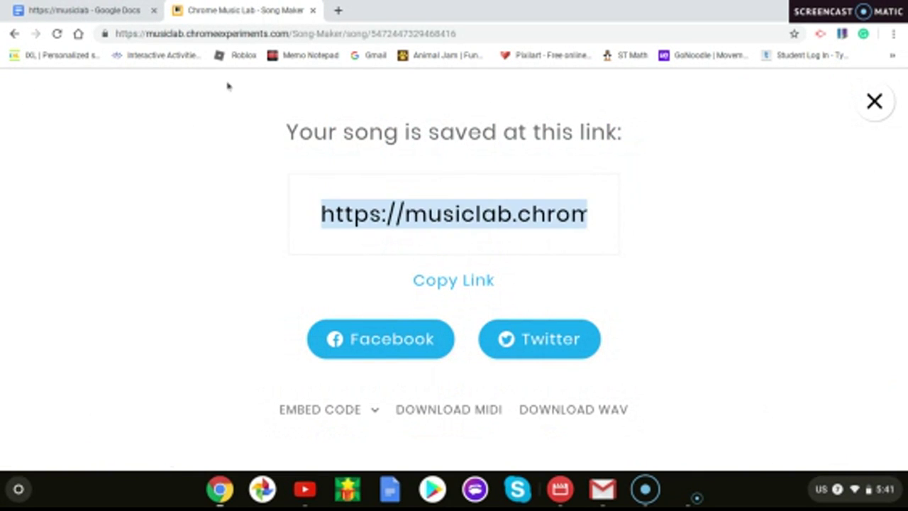
click(86, 10)
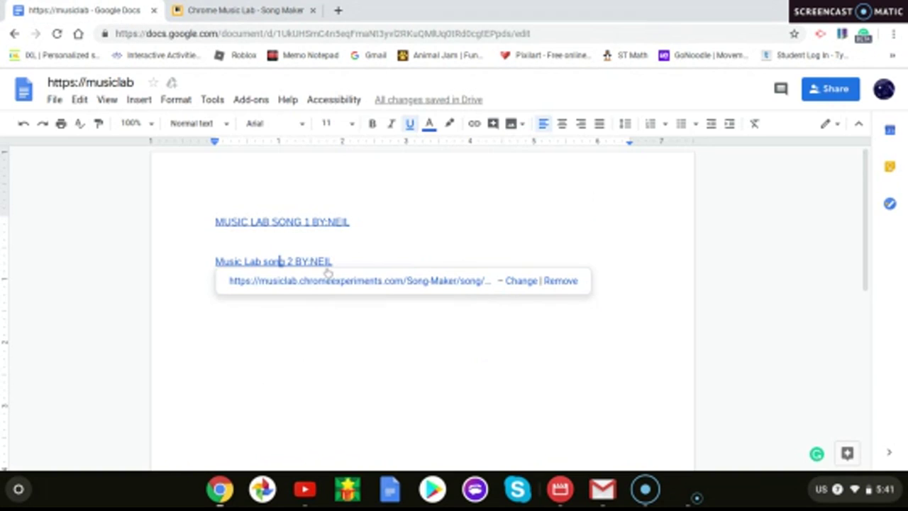
On a new line, insert the pasted song link titled 'Music LAB Song 3' with the author credit.
click(350, 262)
key(Return)
key(Return)
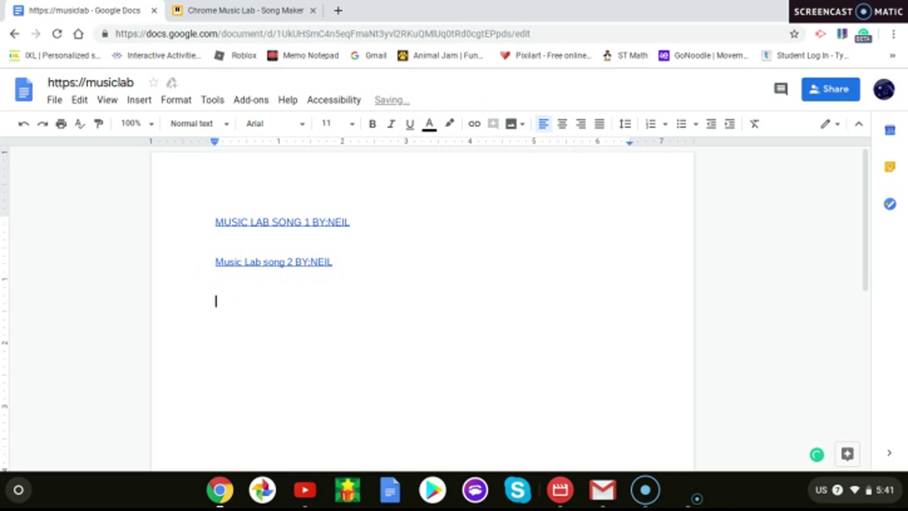
key(ctrl+k)
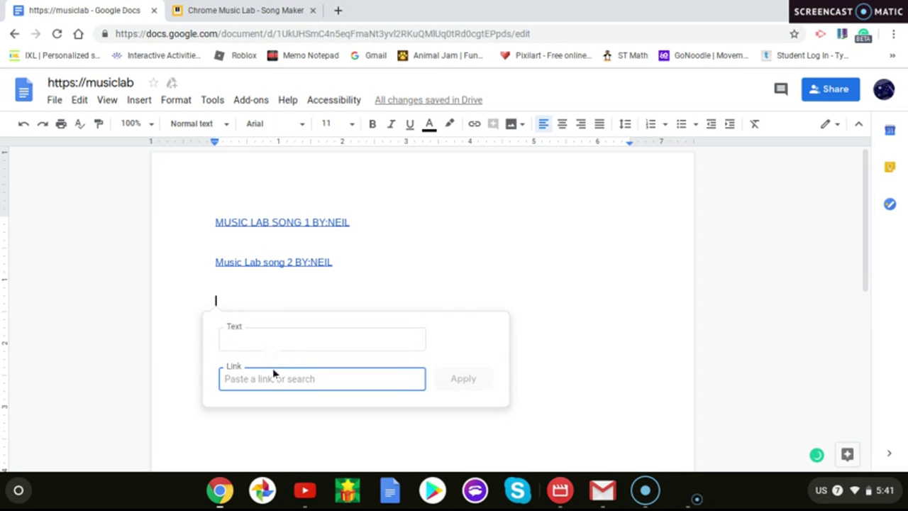
key(ctrl+v)
click(259, 342)
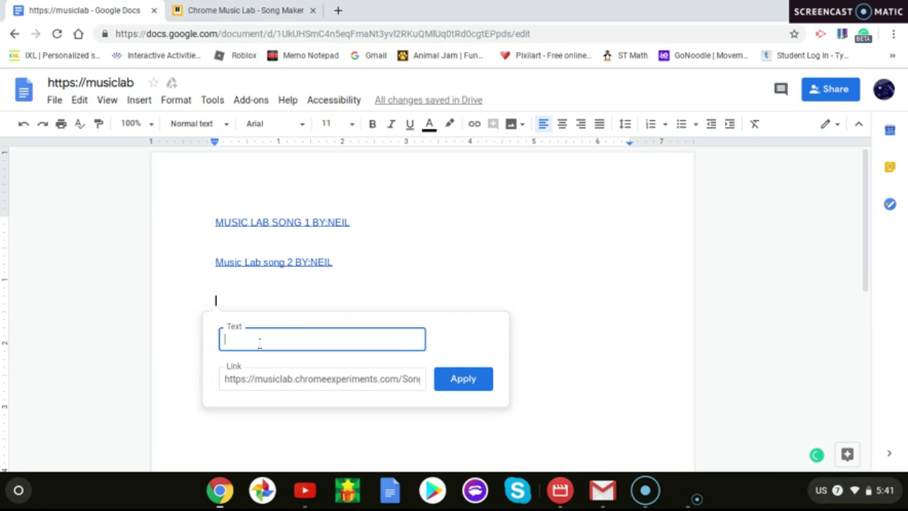
text(Mus)
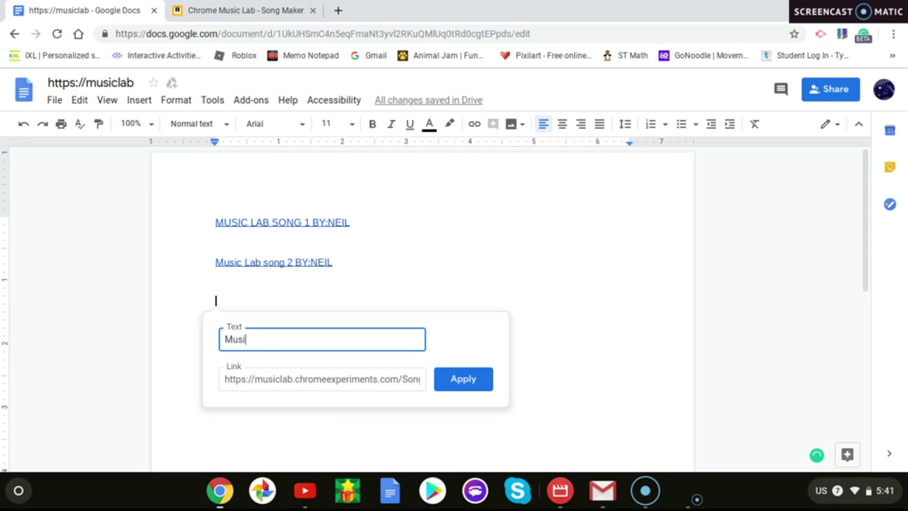
text(ic LAB)
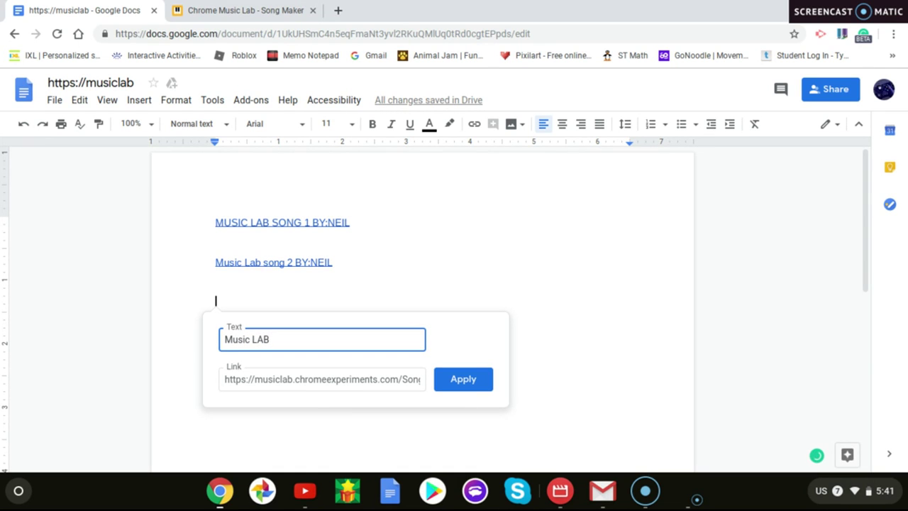
text( Song)
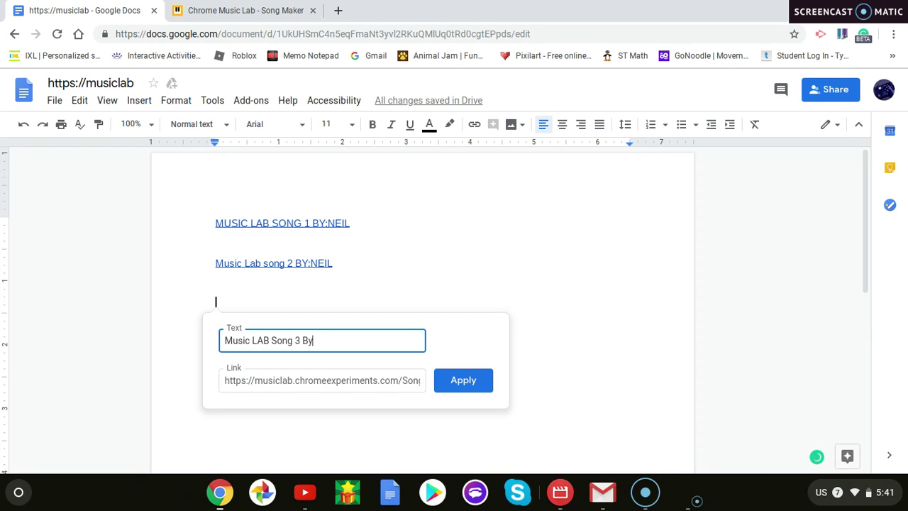
text(3 By:NEIL)
click(459, 390)
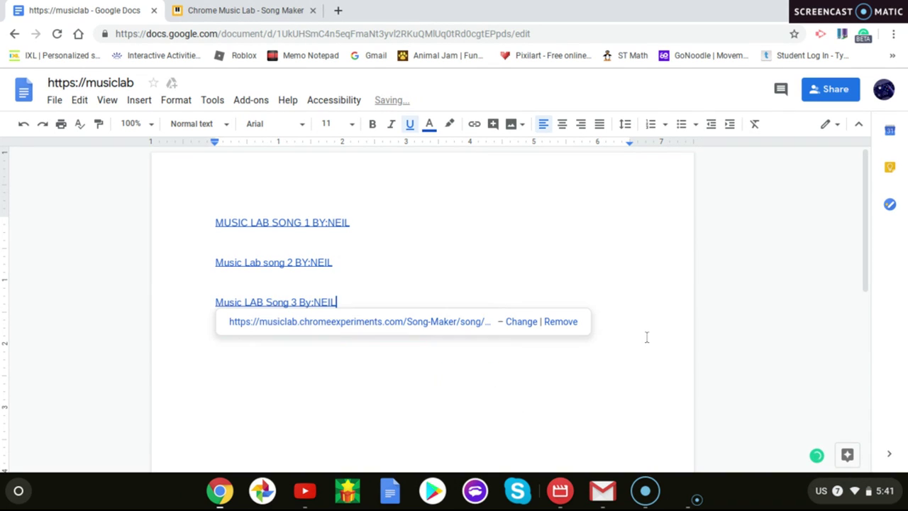